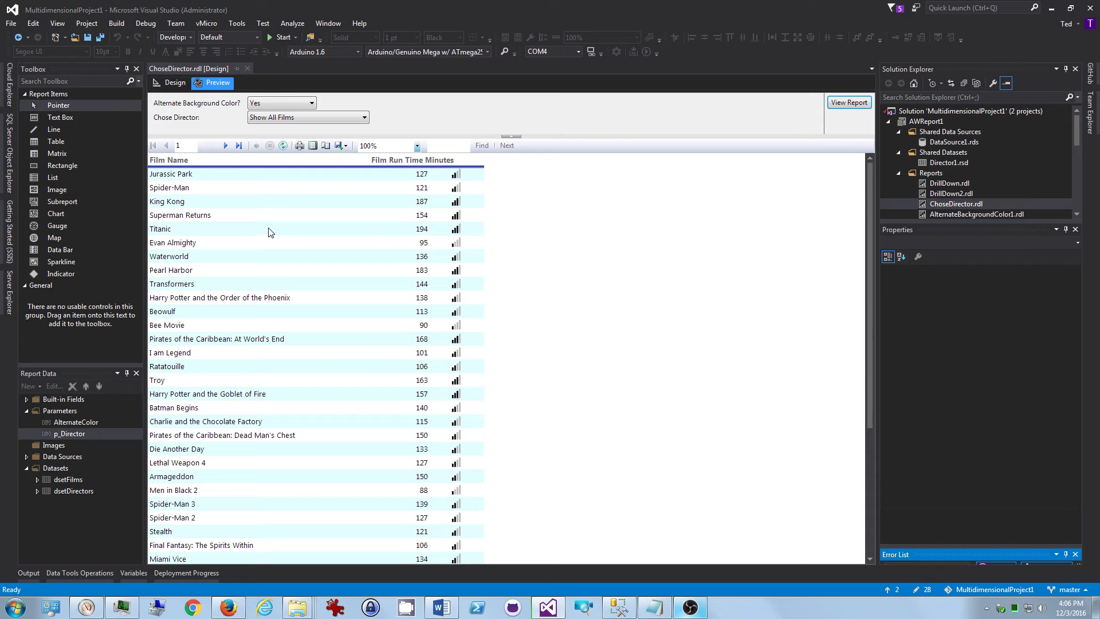
# - Run the report preview filtered to the films directed by Ang Lee
pyautogui.click(294, 118)
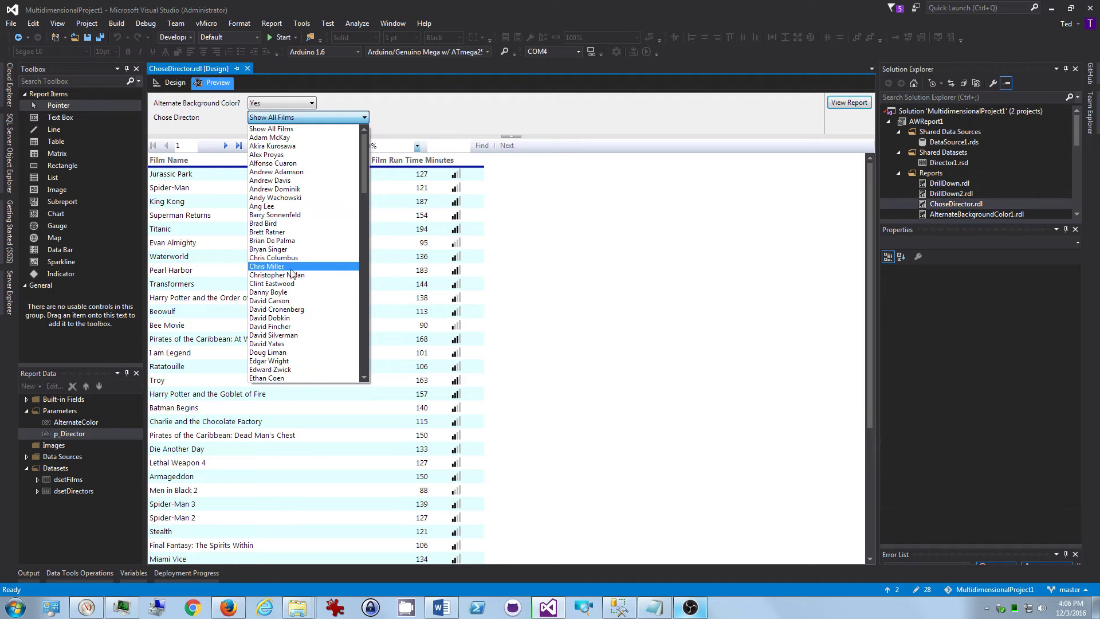
pyautogui.click(292, 207)
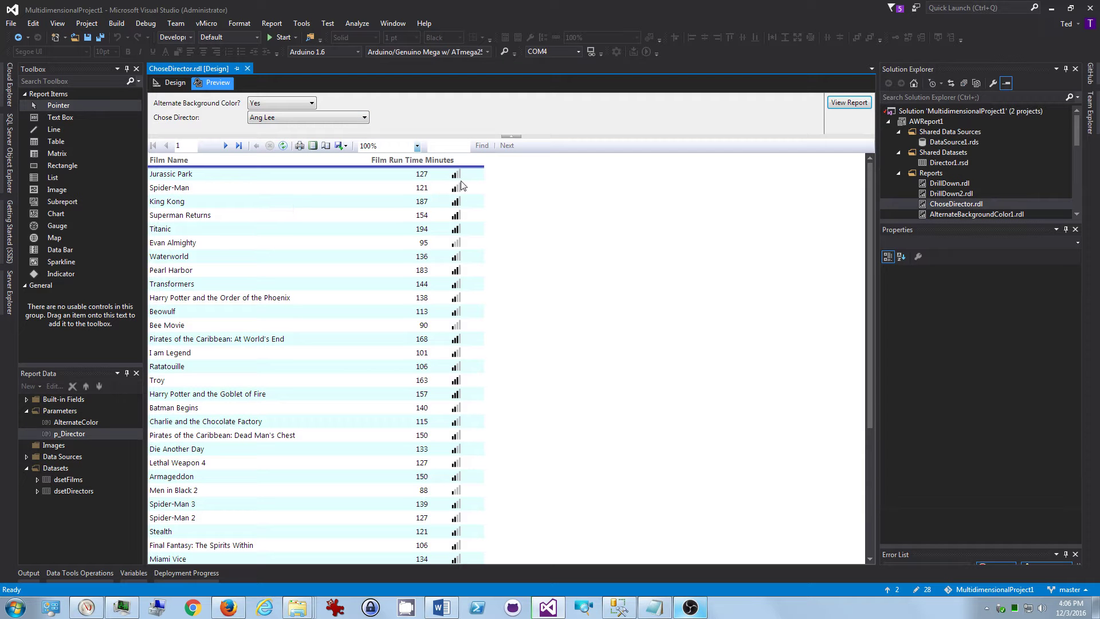
pyautogui.click(839, 104)
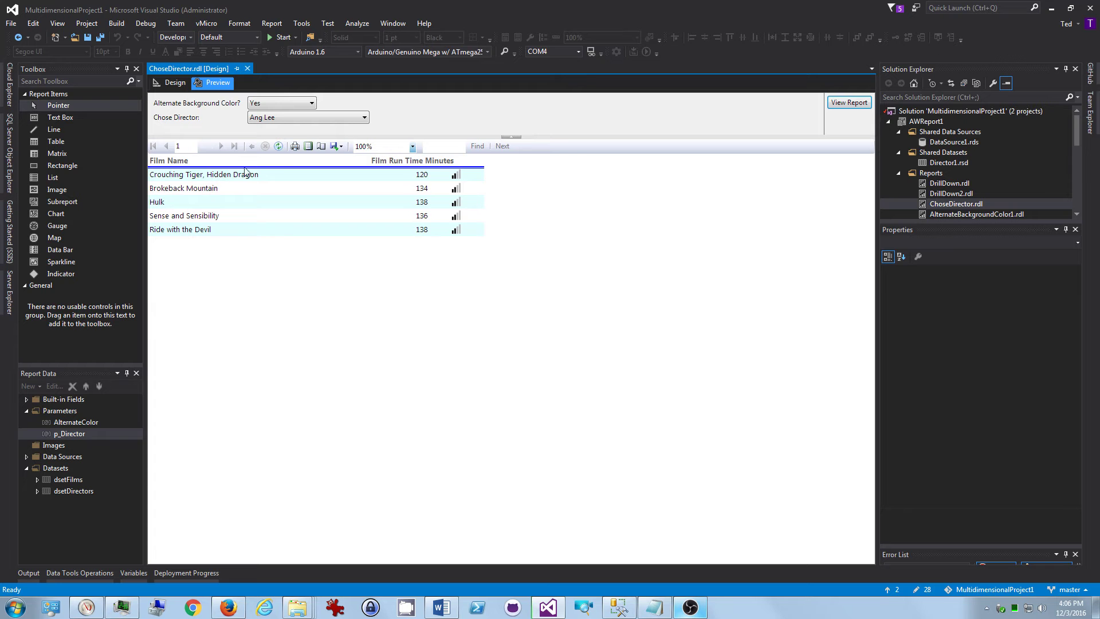
# - Rerun the report preview with the director parameter set to Show All Films
pyautogui.click(279, 117)
pyautogui.scroll(3, 324, 181)
pyautogui.scroll(2, 324, 180)
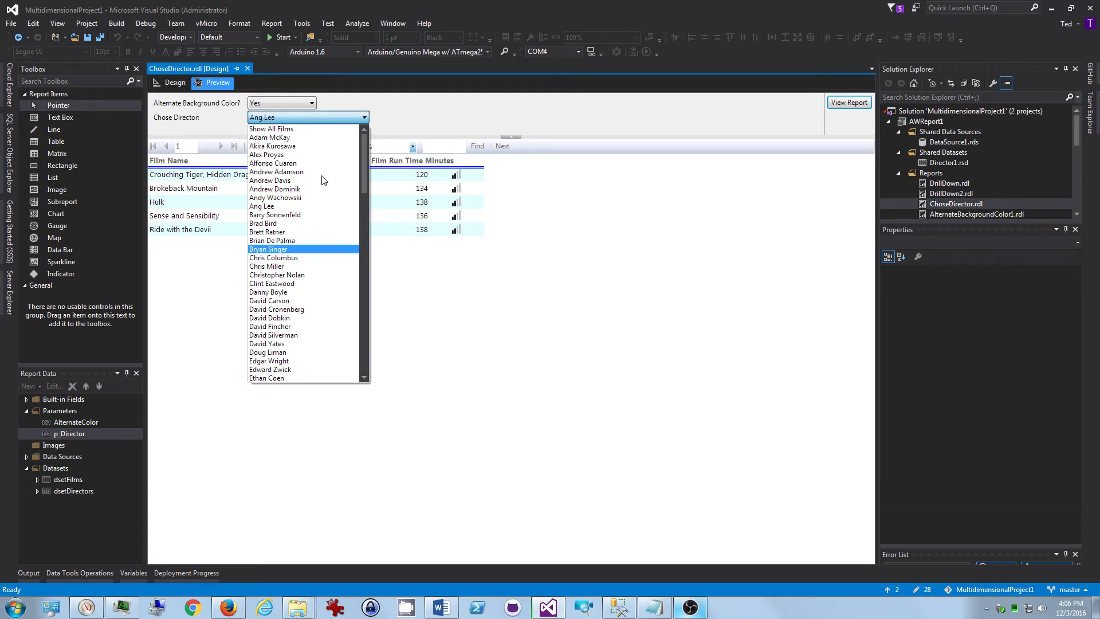
pyautogui.click(288, 130)
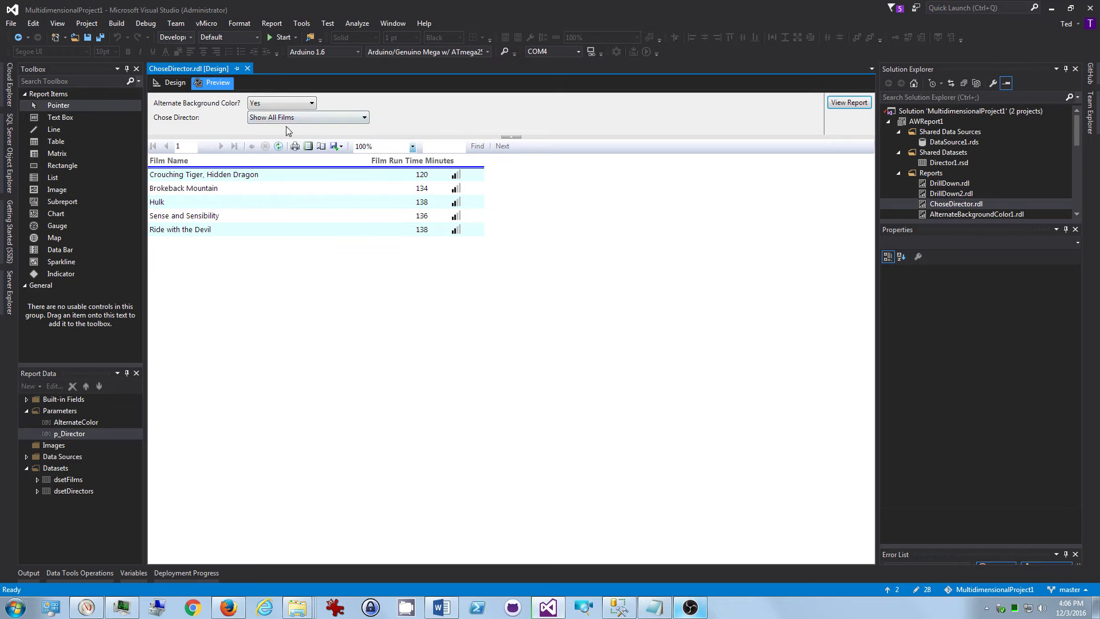
pyautogui.click(847, 104)
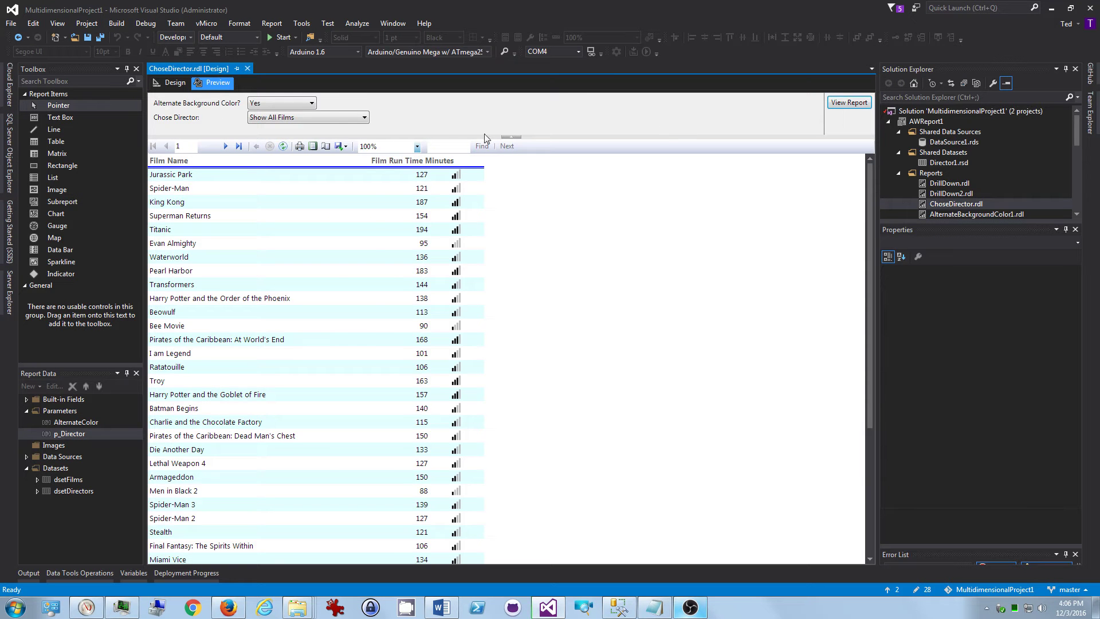
pyautogui.click(304, 117)
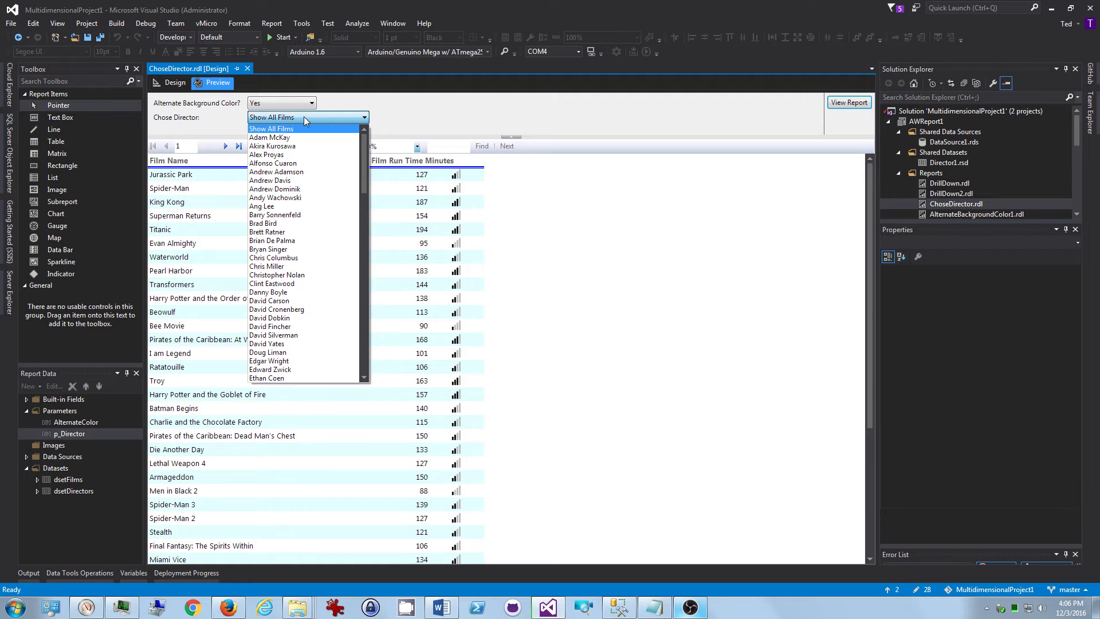
pyautogui.click(304, 116)
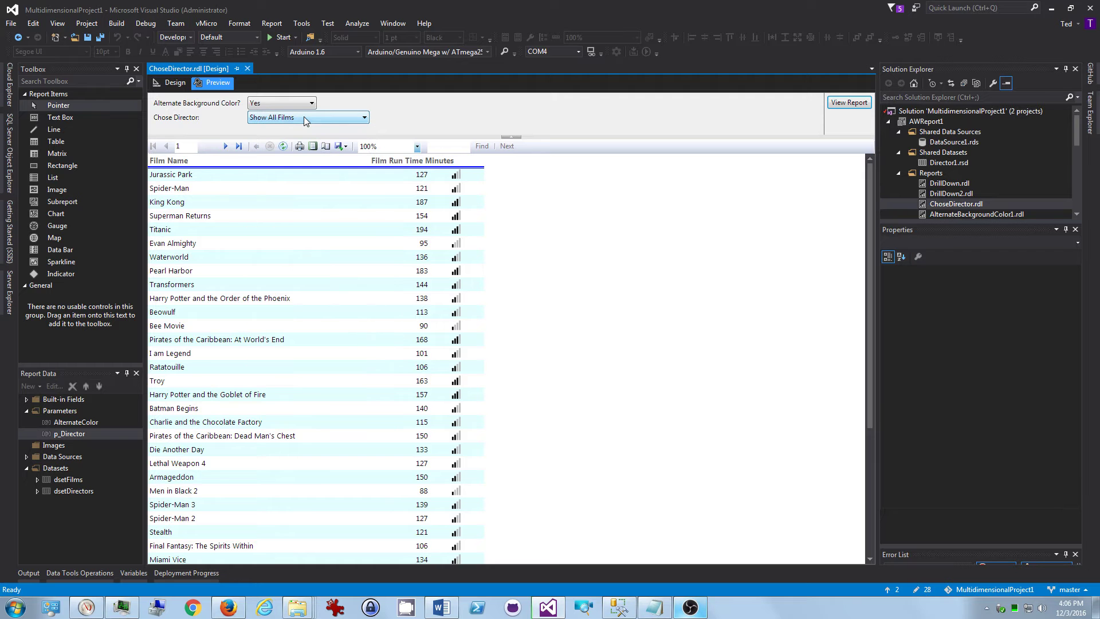
# - Return to the report design and open the properties of the dsetDirectors dataset
pyautogui.click(173, 84)
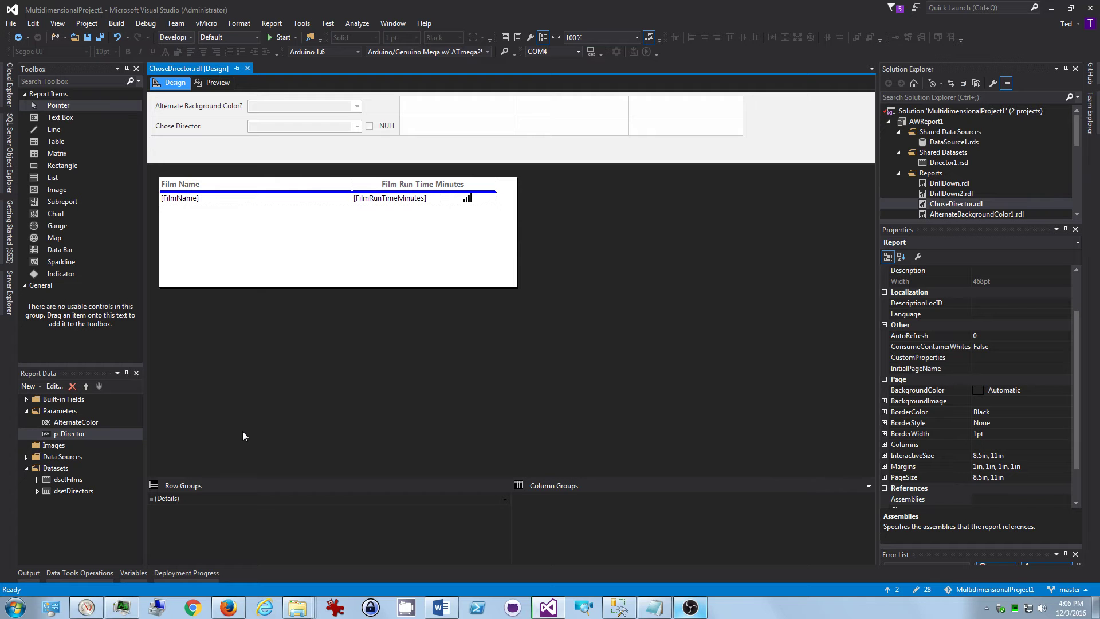
pyautogui.click(77, 489)
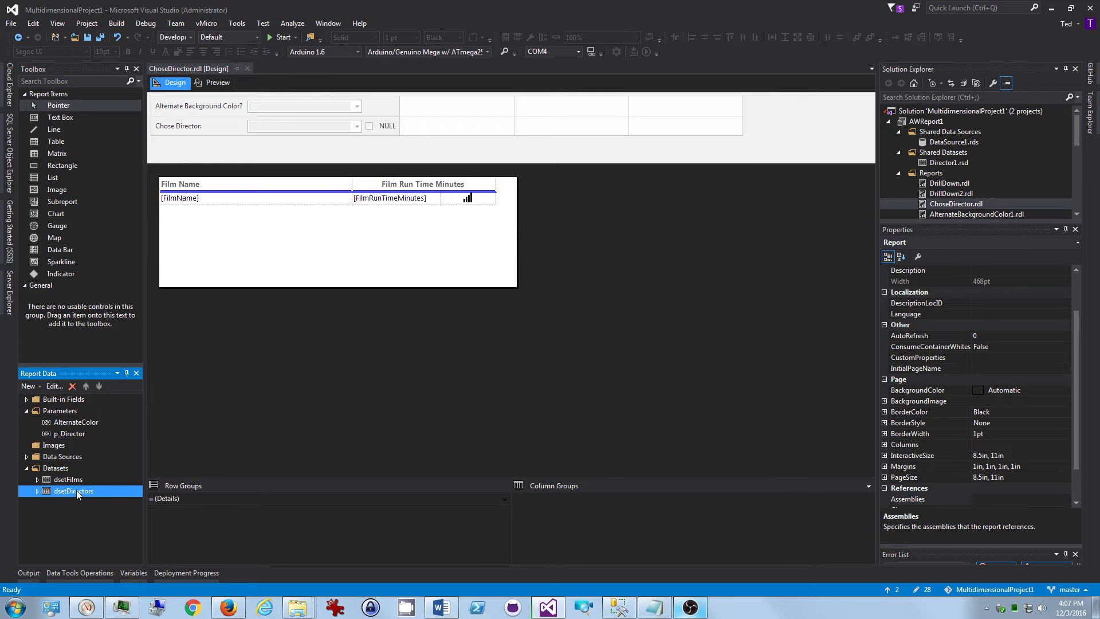
pyautogui.doubleClick(76, 489)
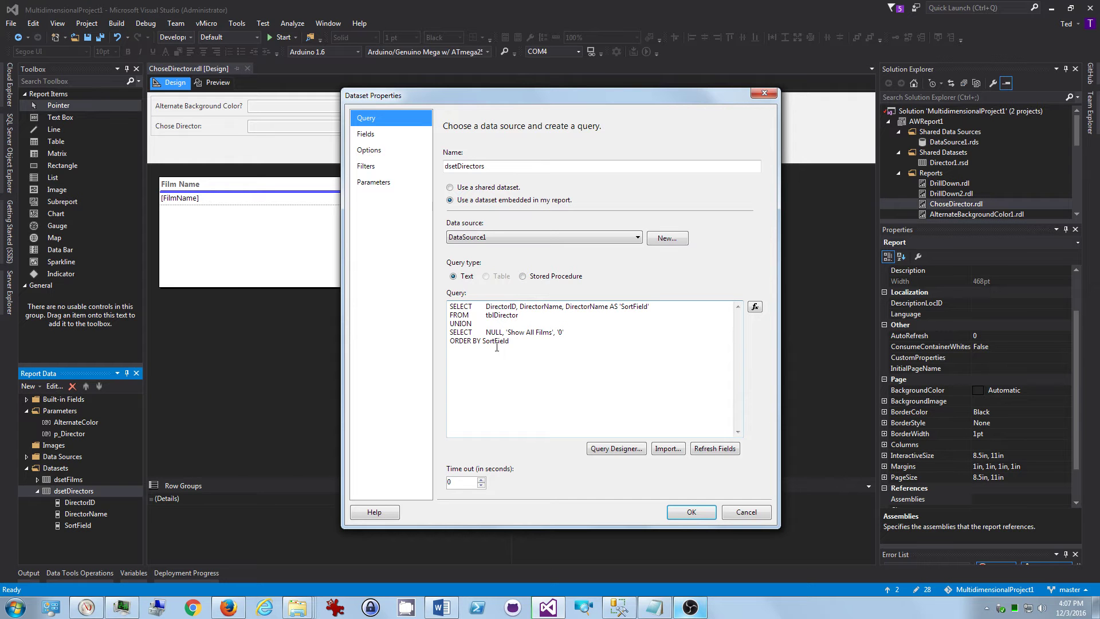
# - Examine the DirectorID, DirectorName and SortField columns in the first SELECT of the directors query
pyautogui.moveTo(453, 307); pyautogui.dragTo(513, 307)
pyautogui.click(513, 307)
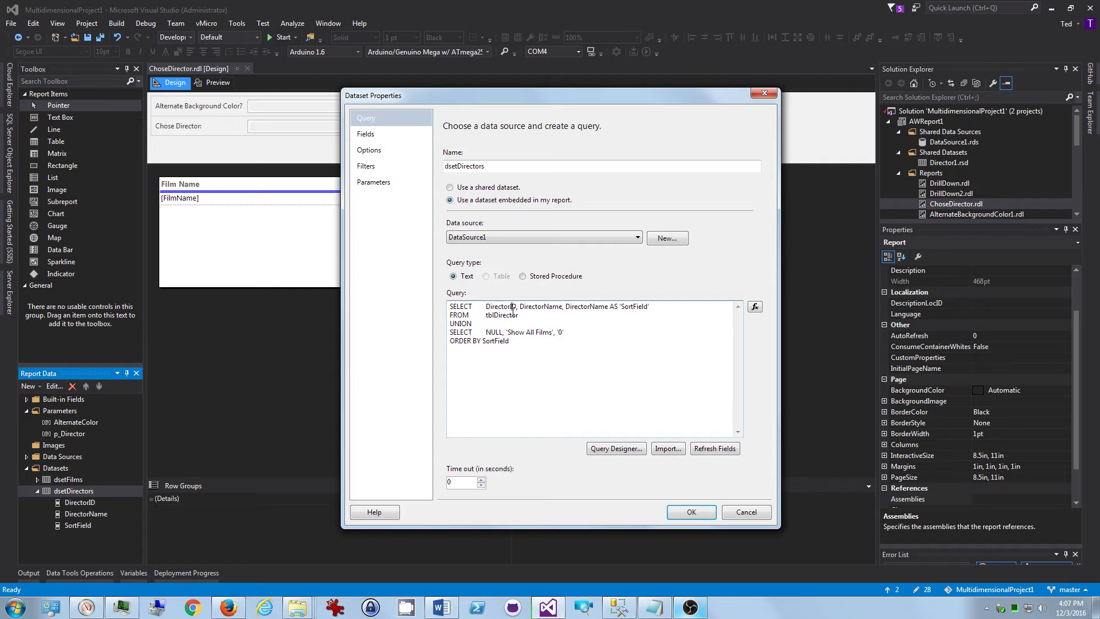
pyautogui.doubleClick(513, 306)
pyautogui.doubleClick(534, 308)
pyautogui.doubleClick(505, 307)
pyautogui.moveTo(565, 307); pyautogui.dragTo(652, 310)
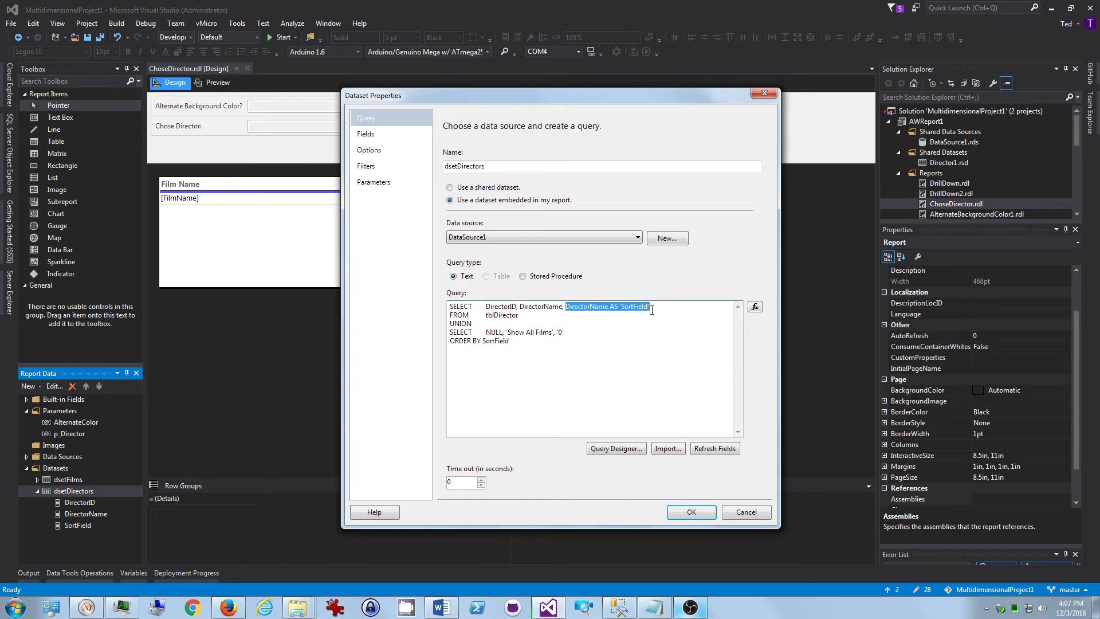
pyautogui.doubleClick(586, 309)
pyautogui.moveTo(618, 309); pyautogui.dragTo(654, 309)
pyautogui.click(539, 314)
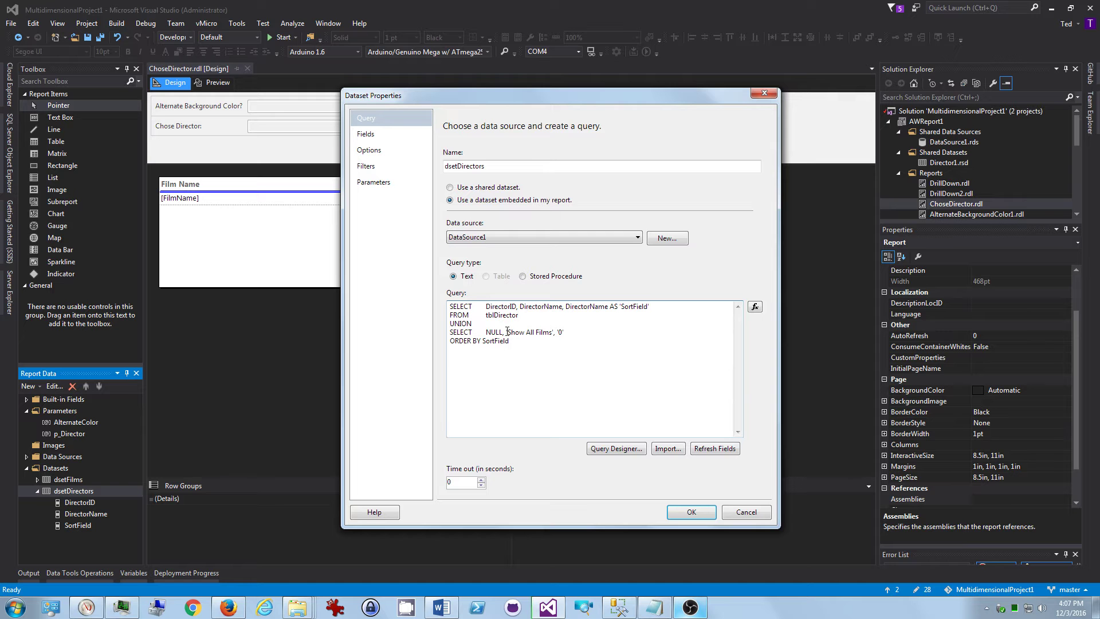
# - Examine how the query's UNION row for all films relates to SortField and the ORDER BY clause
pyautogui.moveTo(505, 333); pyautogui.dragTo(555, 333)
pyautogui.doubleClick(531, 309)
pyautogui.moveTo(507, 333); pyautogui.dragTo(551, 334)
pyautogui.moveTo(456, 342); pyautogui.dragTo(494, 342)
pyautogui.doubleClick(496, 341)
pyautogui.doubleClick(630, 307)
pyautogui.moveTo(570, 307); pyautogui.dragTo(599, 305)
pyautogui.click(561, 331)
pyautogui.moveTo(482, 341); pyautogui.dragTo(566, 330)
pyautogui.doubleClick(493, 331)
pyautogui.click(506, 331)
# - Change the all-films label in the directors query to '-Show All Films-'
pyautogui.moveTo(507, 332); pyautogui.dragTo(553, 333)
pyautogui.click(509, 332)
pyautogui.write('-')
pyautogui.click(551, 334)
pyautogui.write('-')
# - Compare the NULL in the UNION row with the DirectorID column of the first SELECT
pyautogui.doubleClick(491, 332)
pyautogui.doubleClick(500, 307)
pyautogui.doubleClick(495, 332)
pyautogui.moveTo(508, 307); pyautogui.dragTo(512, 323)
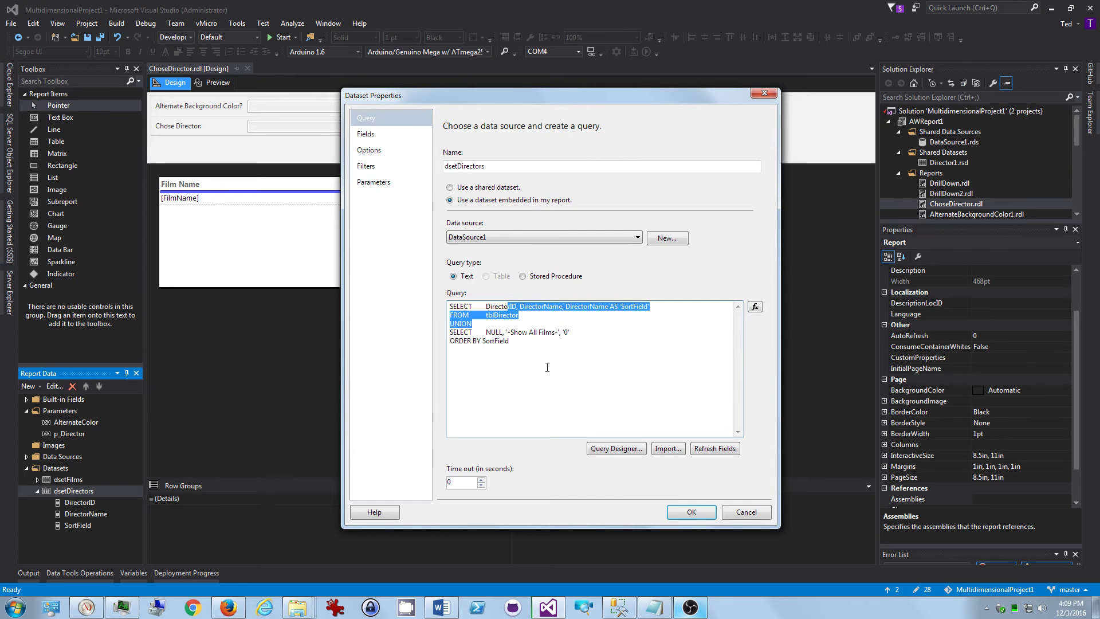
# - Check the fields, options, filters and parameters of dsetDirectors, and apply the dataset changes
pyautogui.click(379, 134)
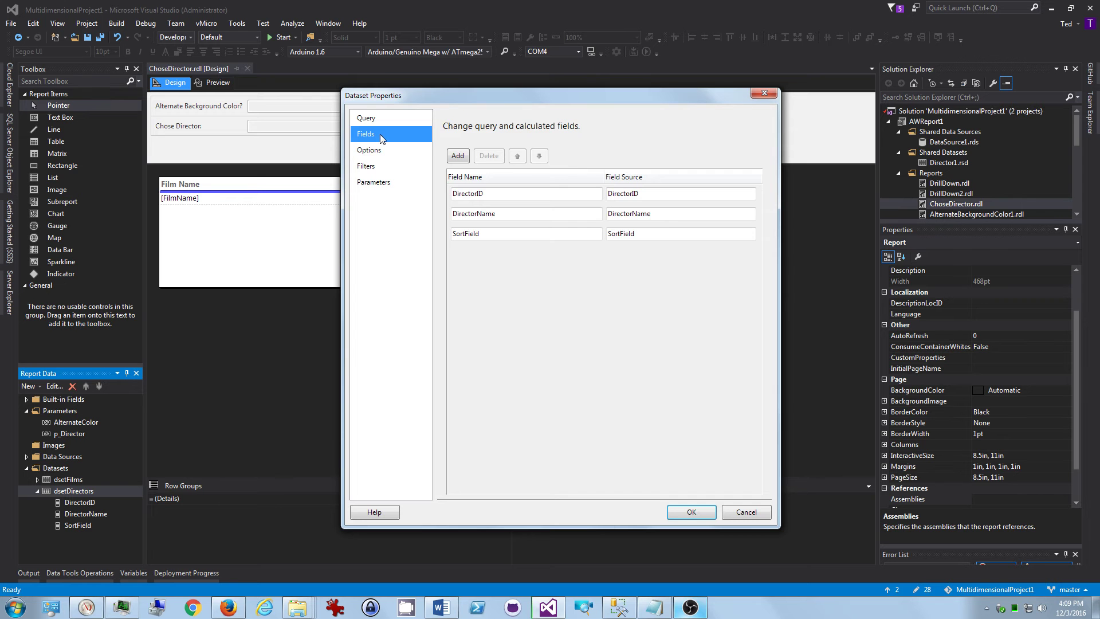
pyautogui.click(384, 148)
pyautogui.click(381, 165)
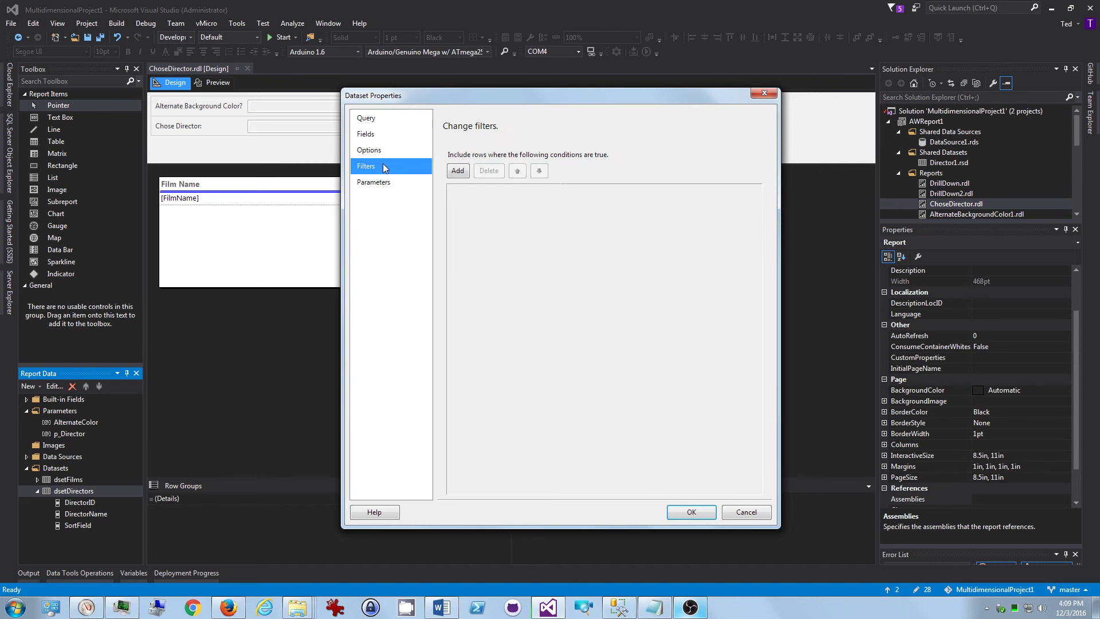
pyautogui.click(382, 182)
pyautogui.click(389, 118)
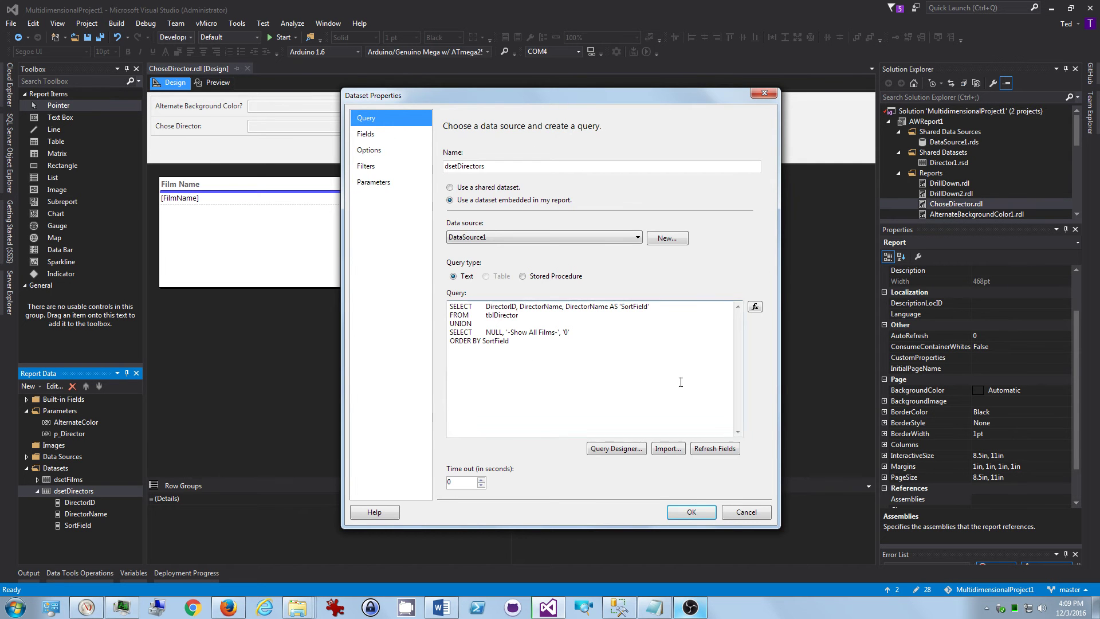
pyautogui.click(691, 511)
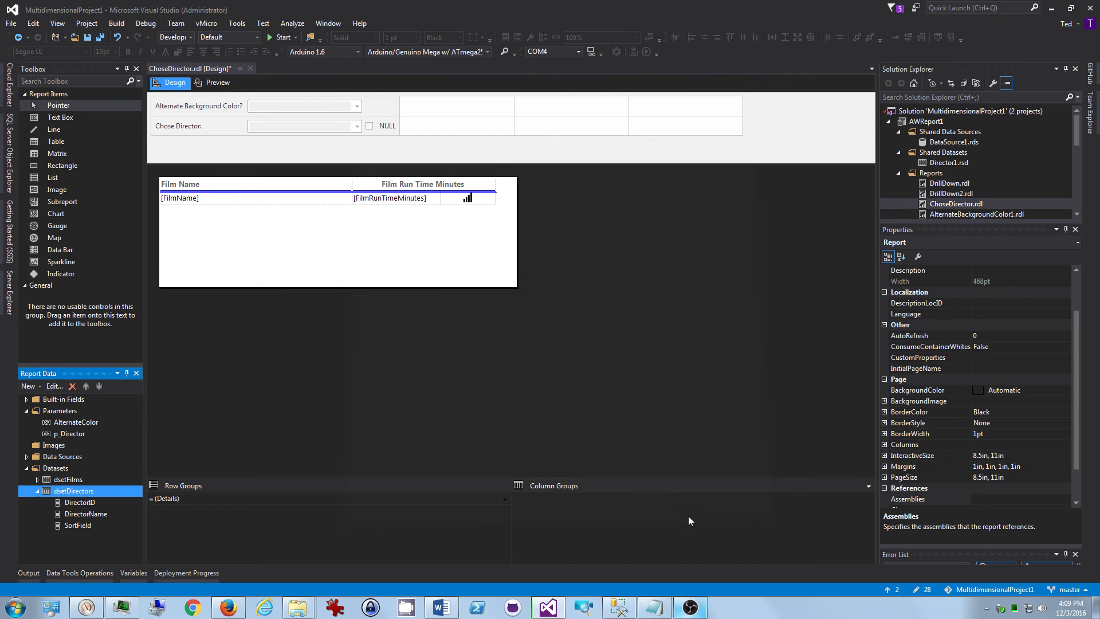
# - Open the dsetFilms dataset and examine its selected columns, source table and FilmDirectorID condition
pyautogui.click(67, 479)
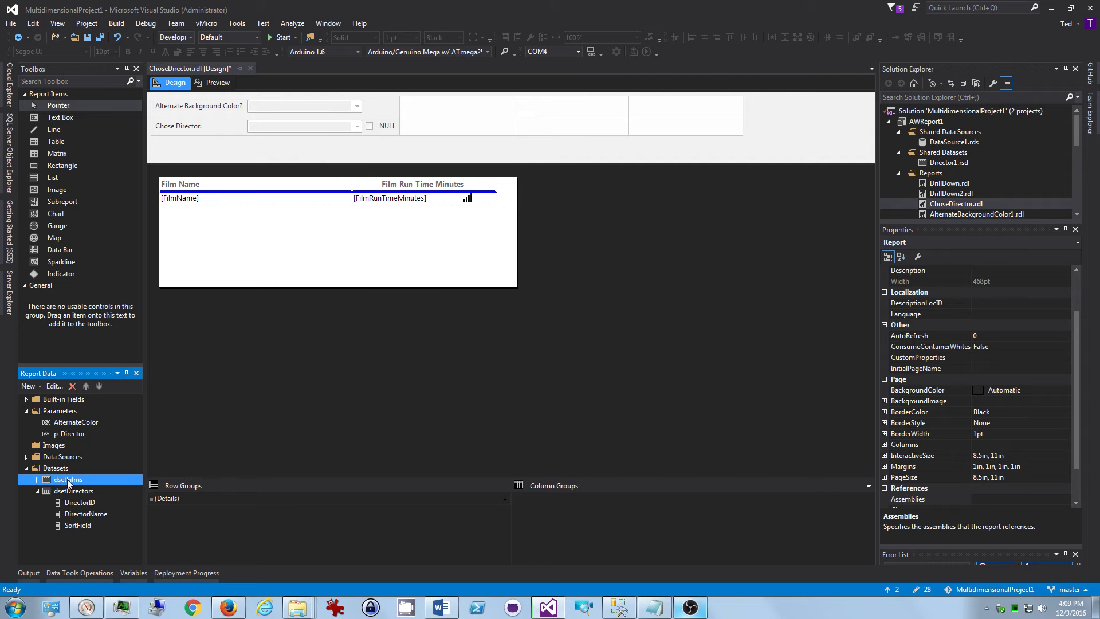
pyautogui.doubleClick(67, 480)
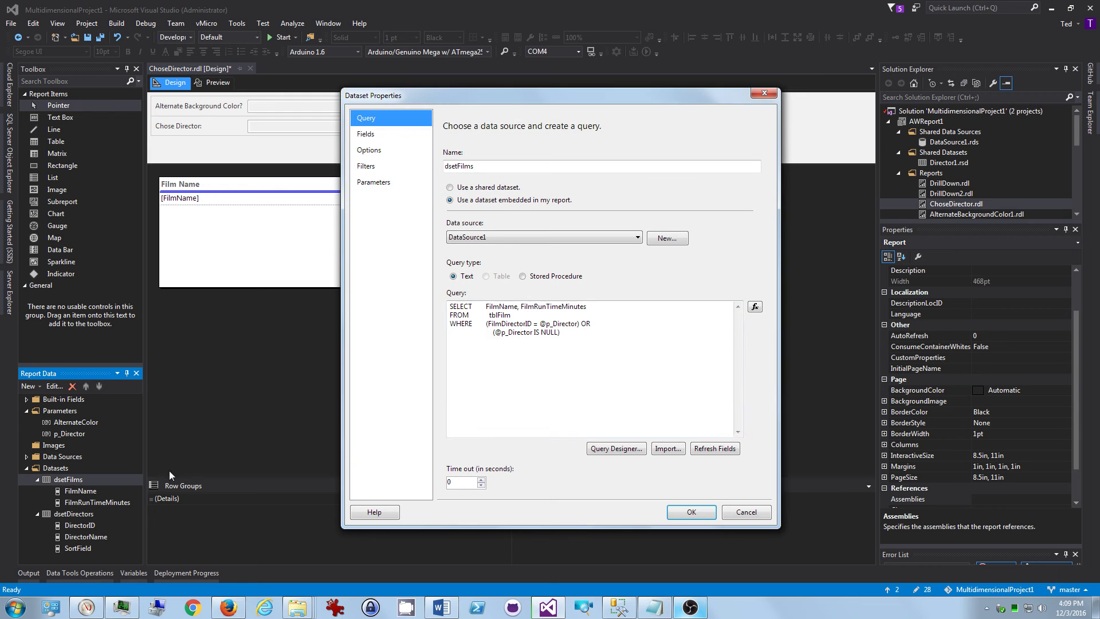
pyautogui.doubleClick(494, 307)
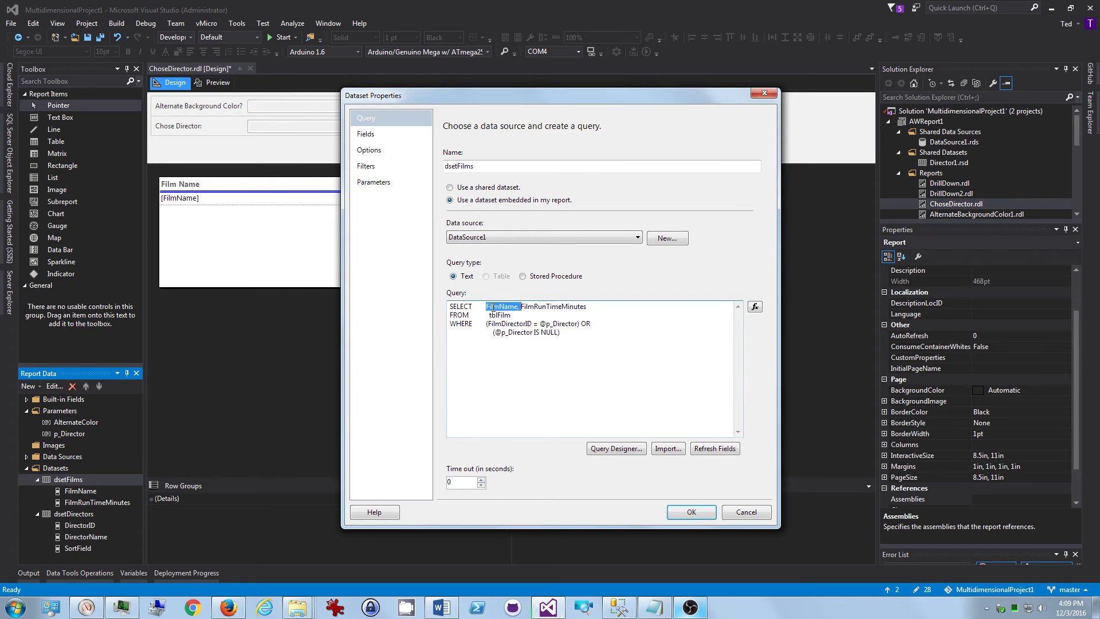
pyautogui.doubleClick(548, 307)
pyautogui.doubleClick(501, 315)
pyautogui.moveTo(456, 324); pyautogui.dragTo(577, 321)
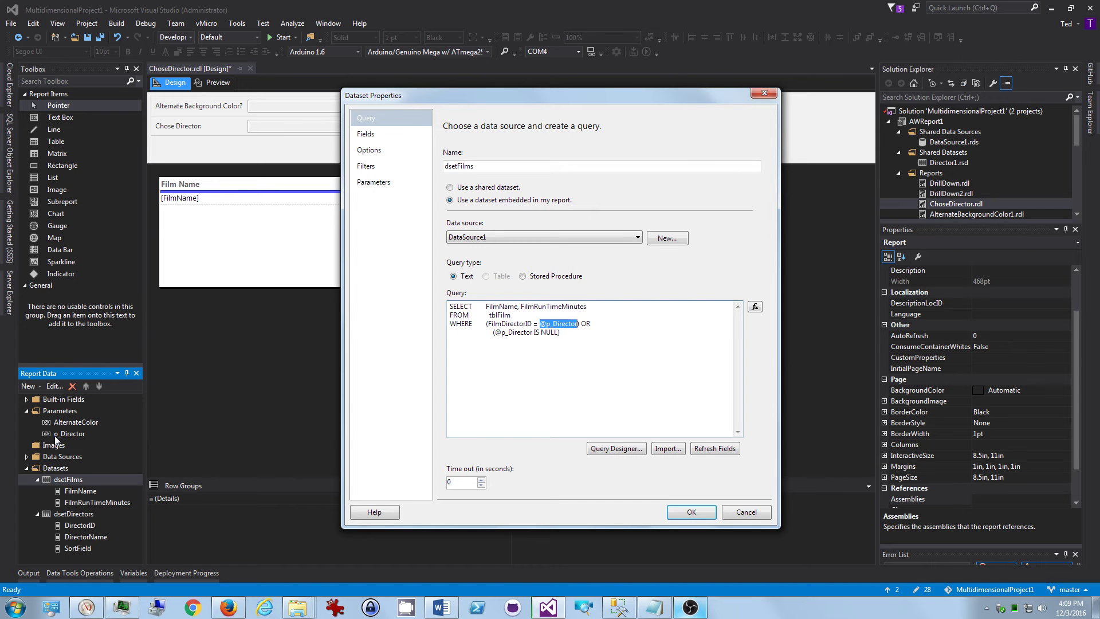
pyautogui.click(562, 324)
pyautogui.doubleClick(585, 323)
pyautogui.doubleClick(497, 332)
pyautogui.moveTo(495, 332); pyautogui.dragTo(557, 334)
pyautogui.moveTo(578, 325); pyautogui.dragTo(592, 322)
pyautogui.moveTo(494, 333); pyautogui.dragTo(555, 334)
pyautogui.click(553, 334)
pyautogui.moveTo(502, 333); pyautogui.dragTo(532, 333)
pyautogui.click(551, 332)
pyautogui.doubleClick(537, 332)
pyautogui.moveTo(492, 332); pyautogui.dragTo(566, 334)
pyautogui.moveTo(580, 324); pyautogui.dragTo(591, 325)
pyautogui.moveTo(512, 316); pyautogui.dragTo(449, 304)
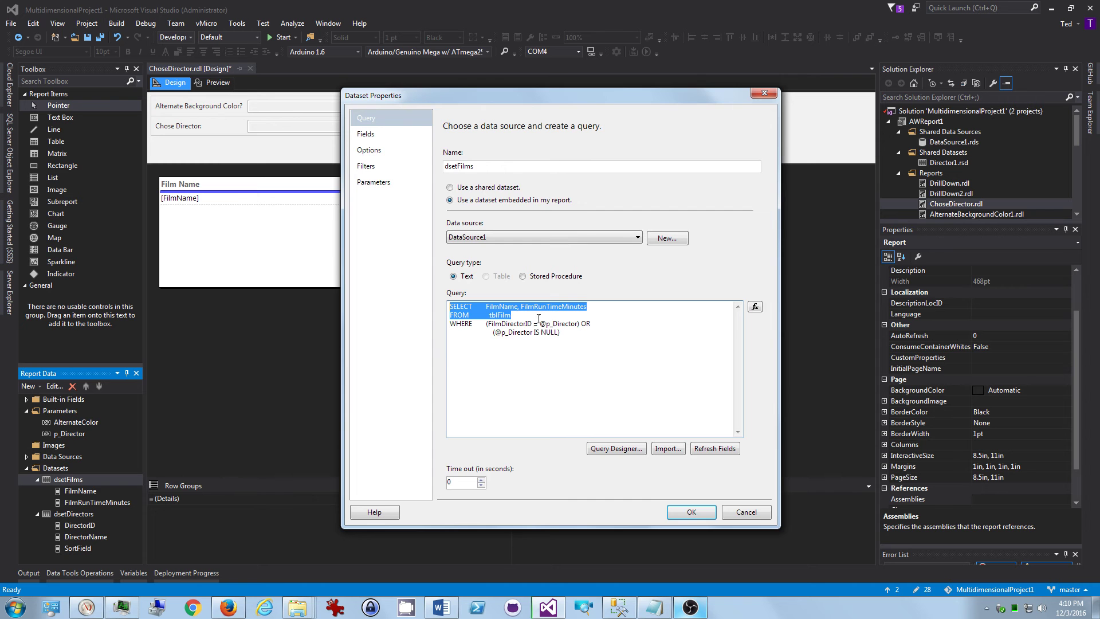
# - Review the fields, options, filters and query parameters of the dsetFilms dataset
pyautogui.click(371, 133)
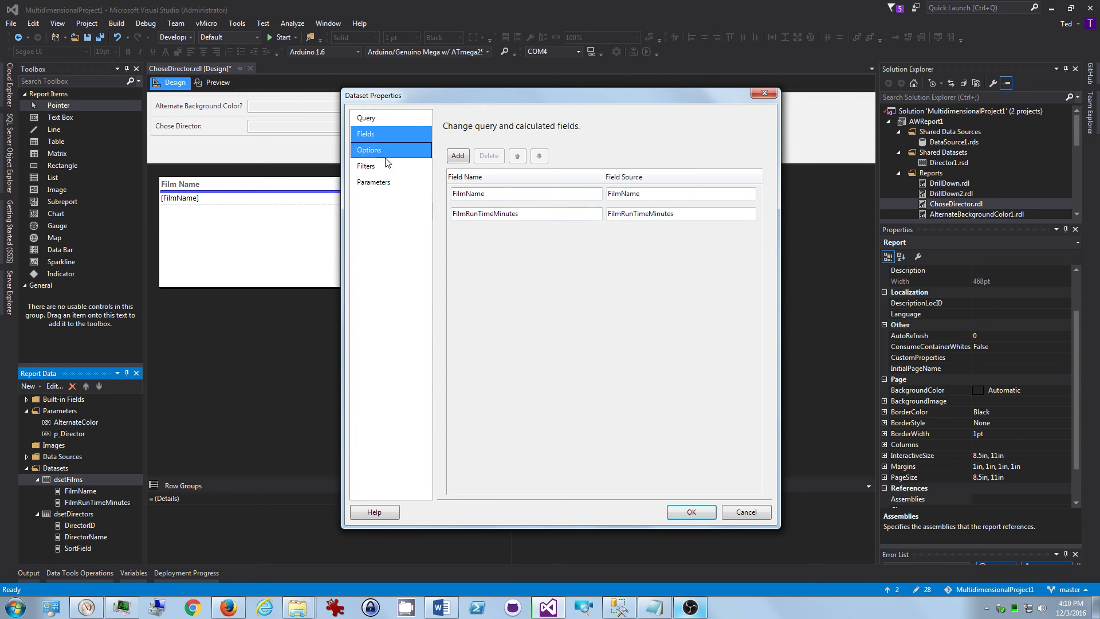
pyautogui.click(379, 149)
pyautogui.click(382, 165)
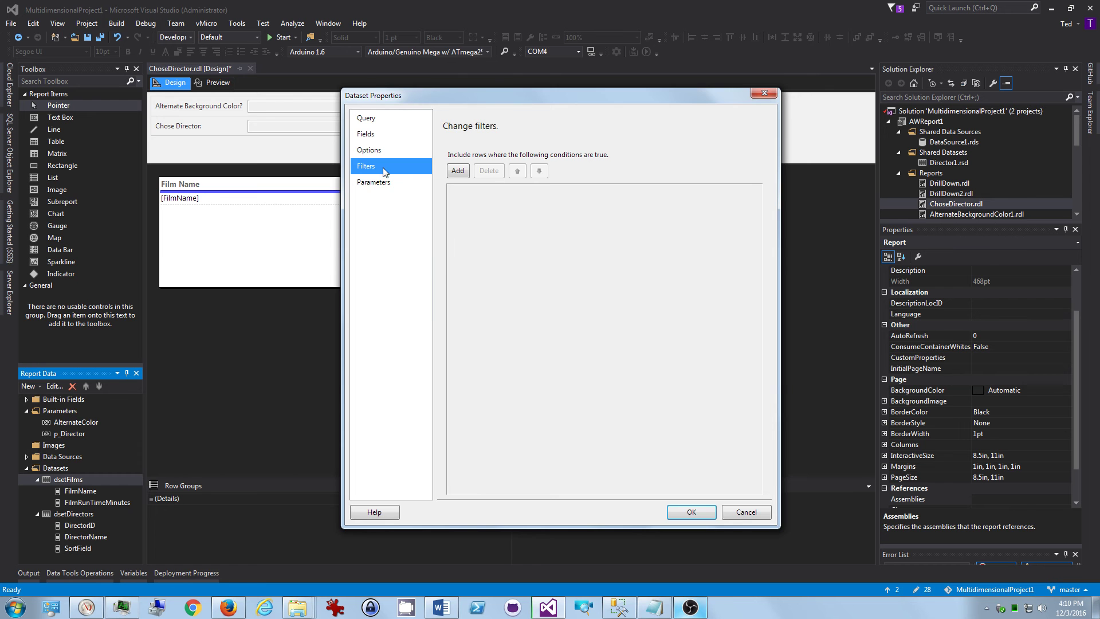
pyautogui.click(382, 182)
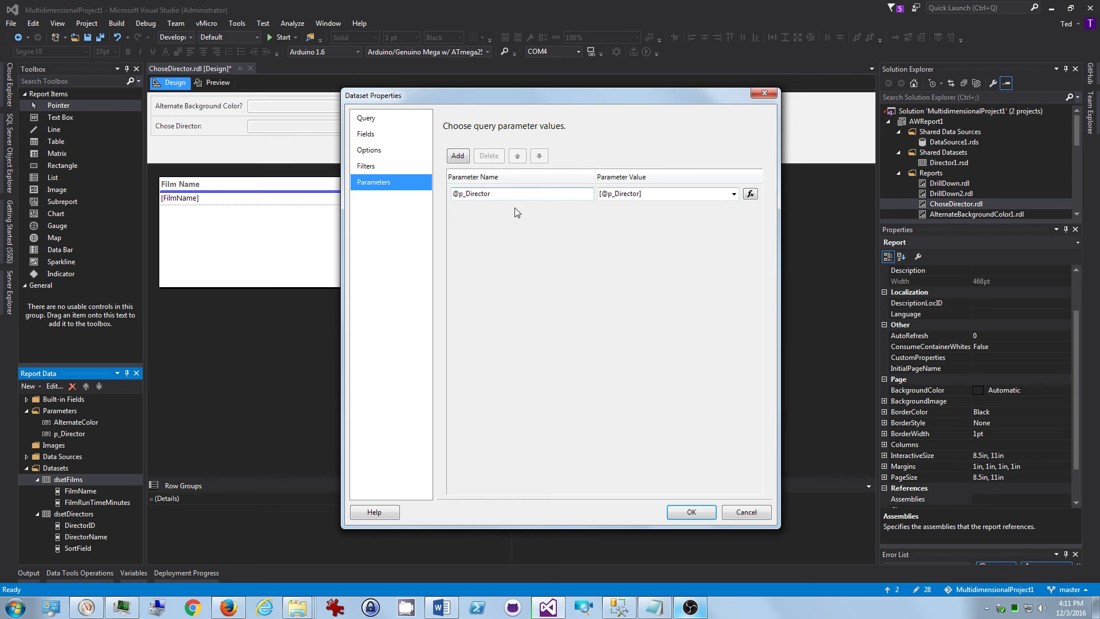
pyautogui.click(381, 118)
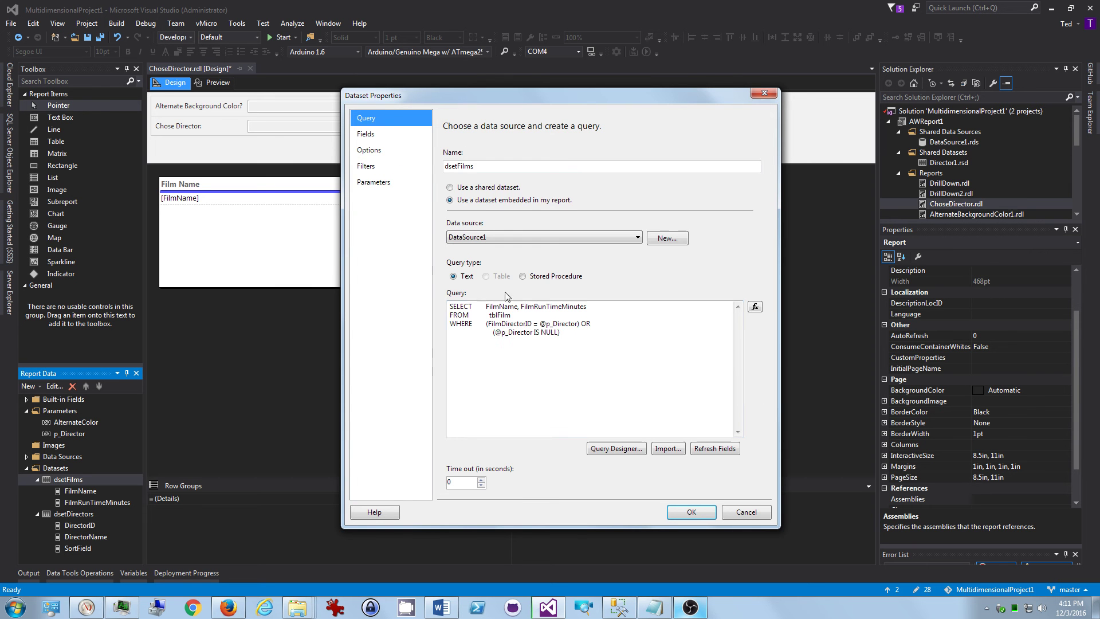
pyautogui.doubleClick(509, 330)
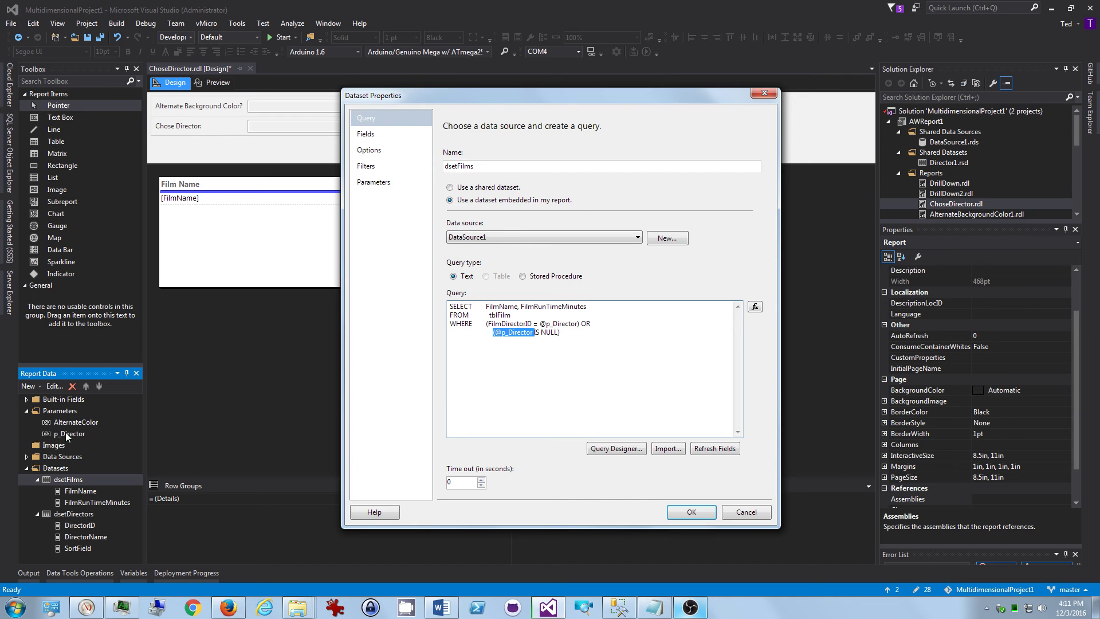
pyautogui.click(380, 181)
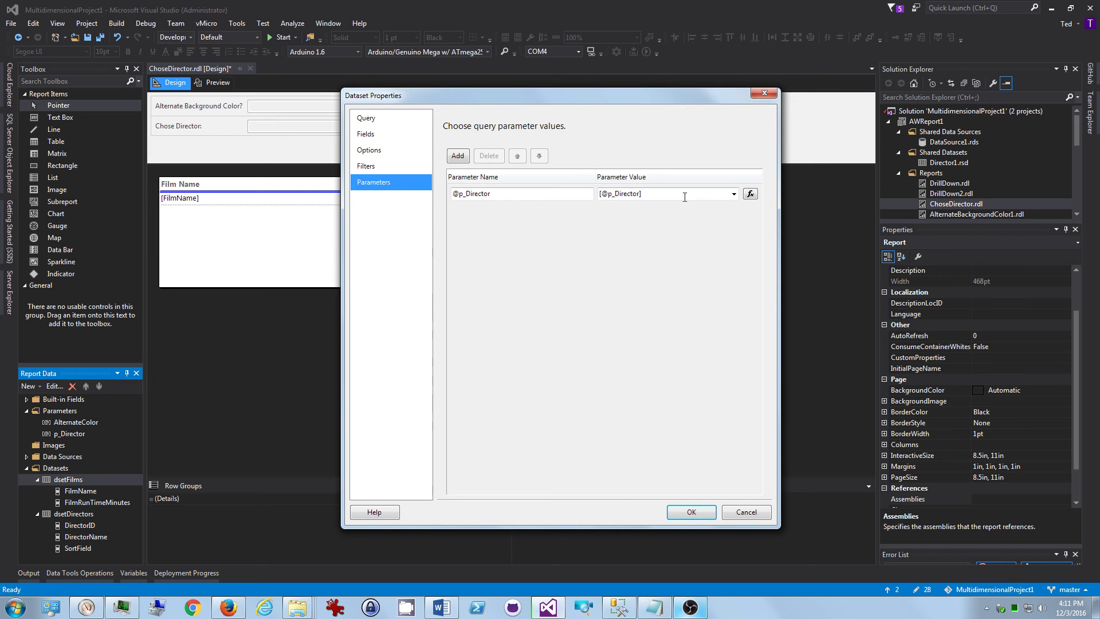
pyautogui.click(379, 117)
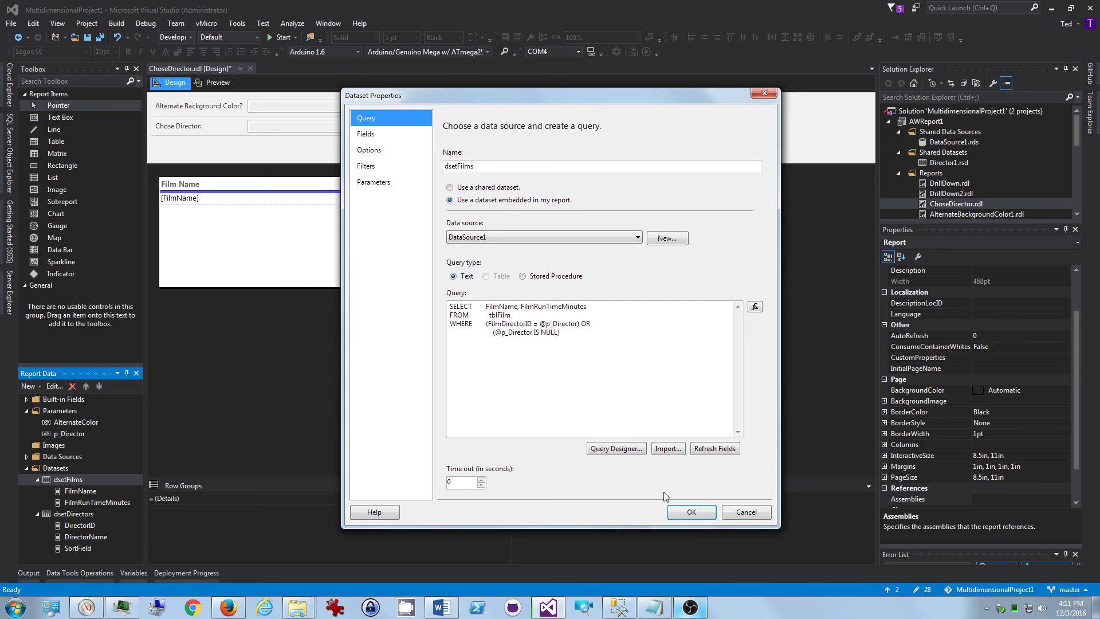
pyautogui.click(690, 511)
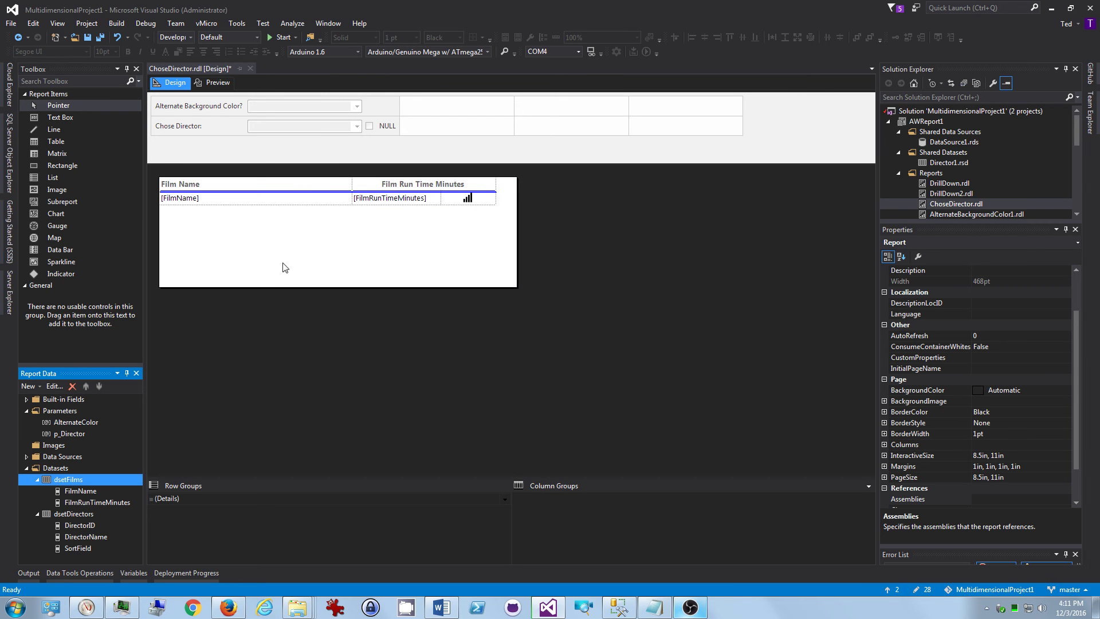
# - Open the properties of the p_Director report parameter
pyautogui.click(216, 134)
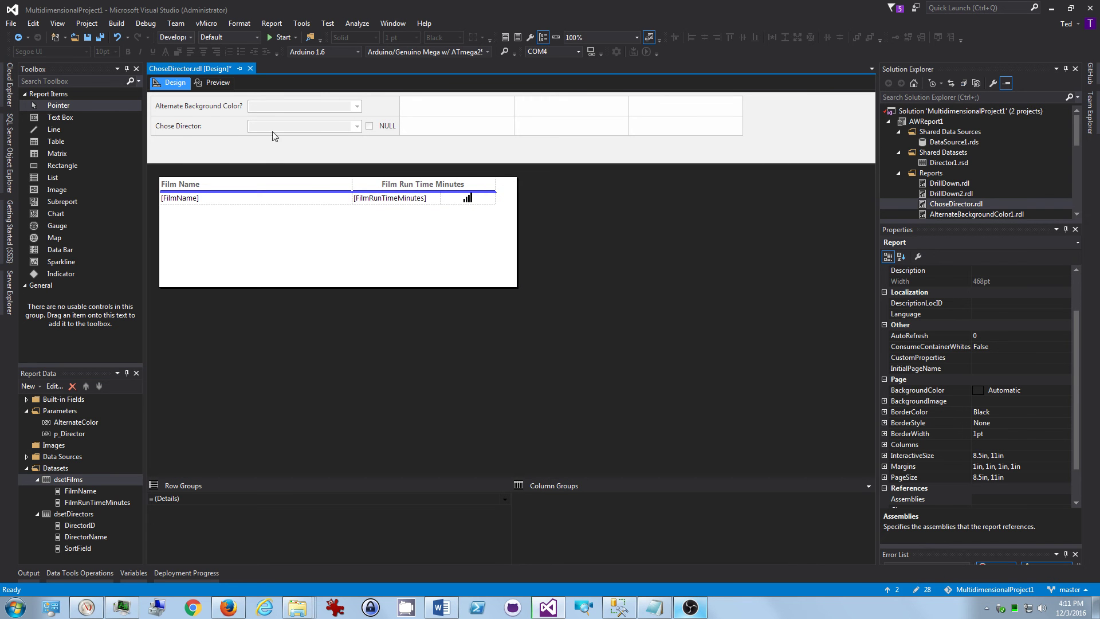
pyautogui.click(71, 433)
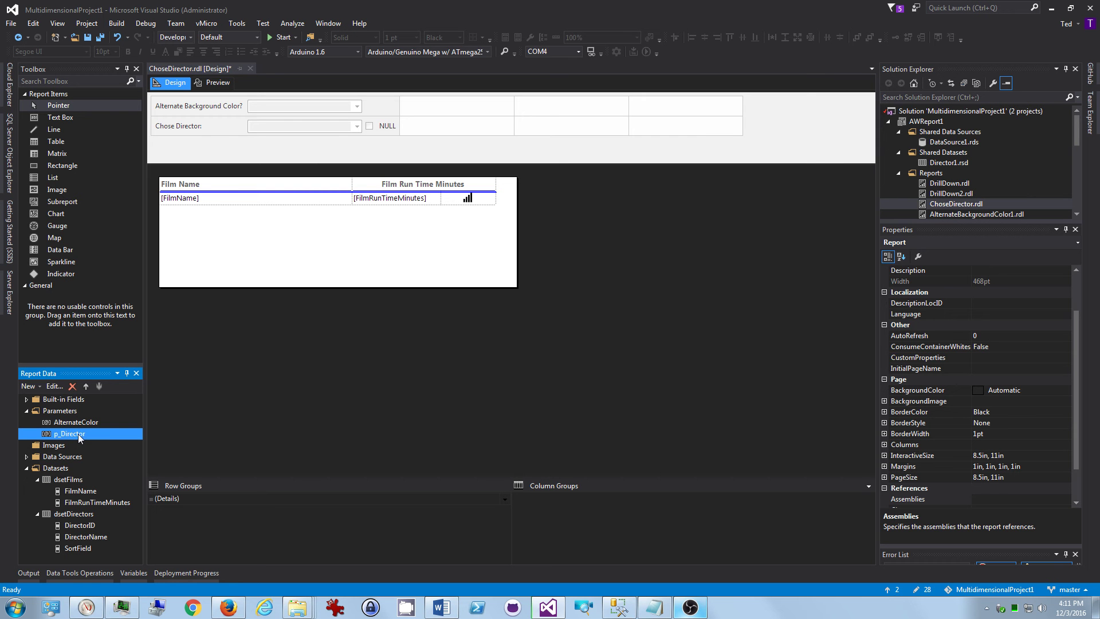
pyautogui.doubleClick(205, 126)
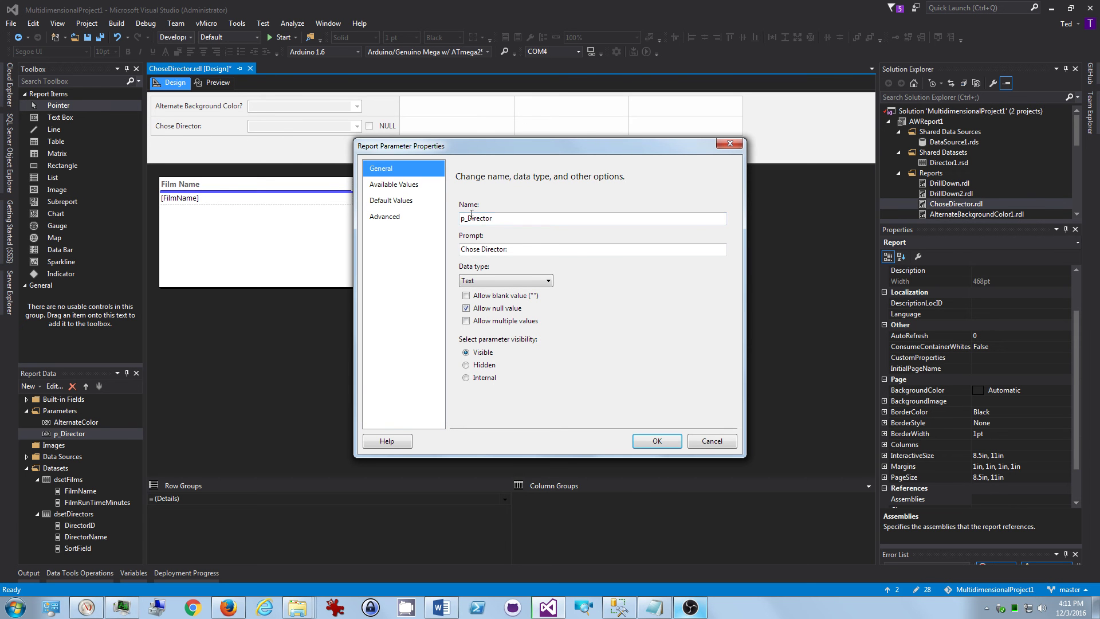
# - Review the prompt, null option, available values, default values and advanced options of the p_Director parameter, and close its properties
pyautogui.moveTo(462, 249); pyautogui.dragTo(508, 250)
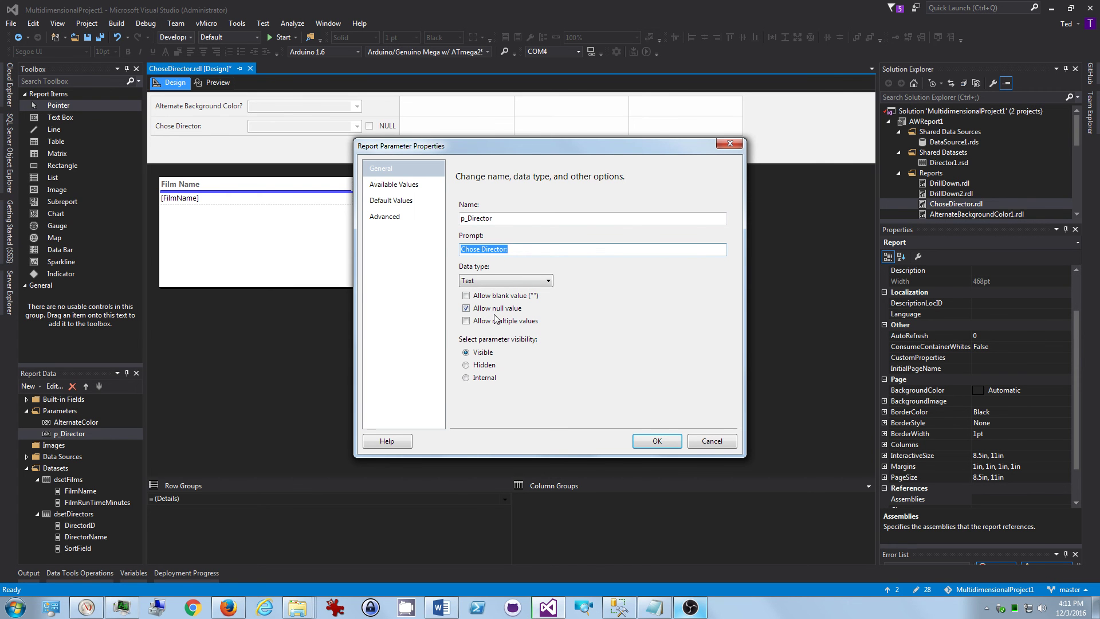
pyautogui.click(391, 186)
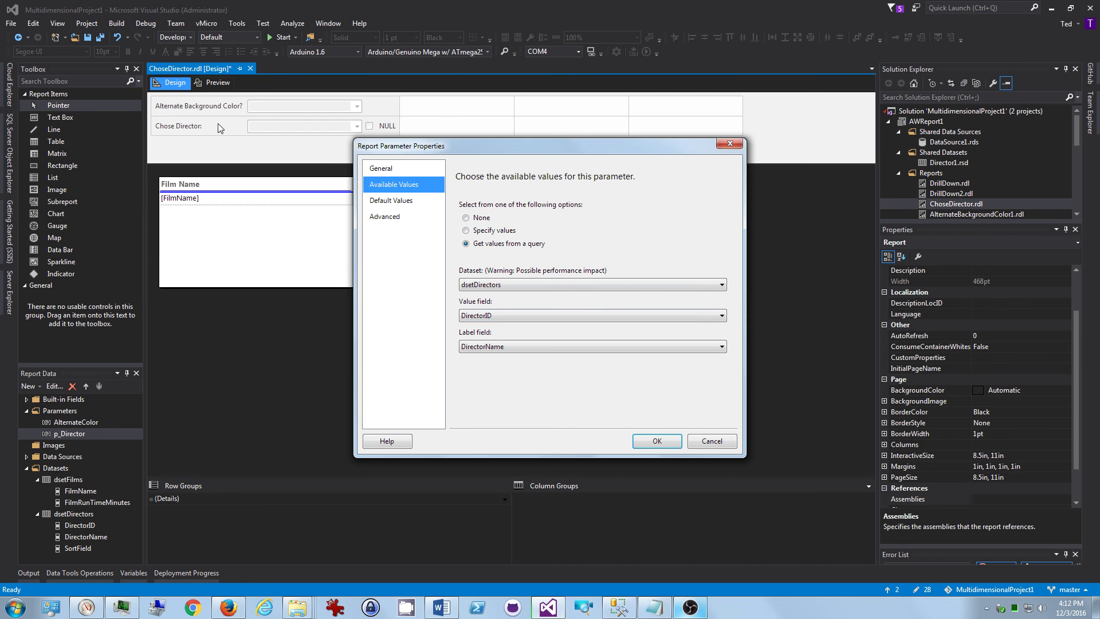
pyautogui.click(408, 206)
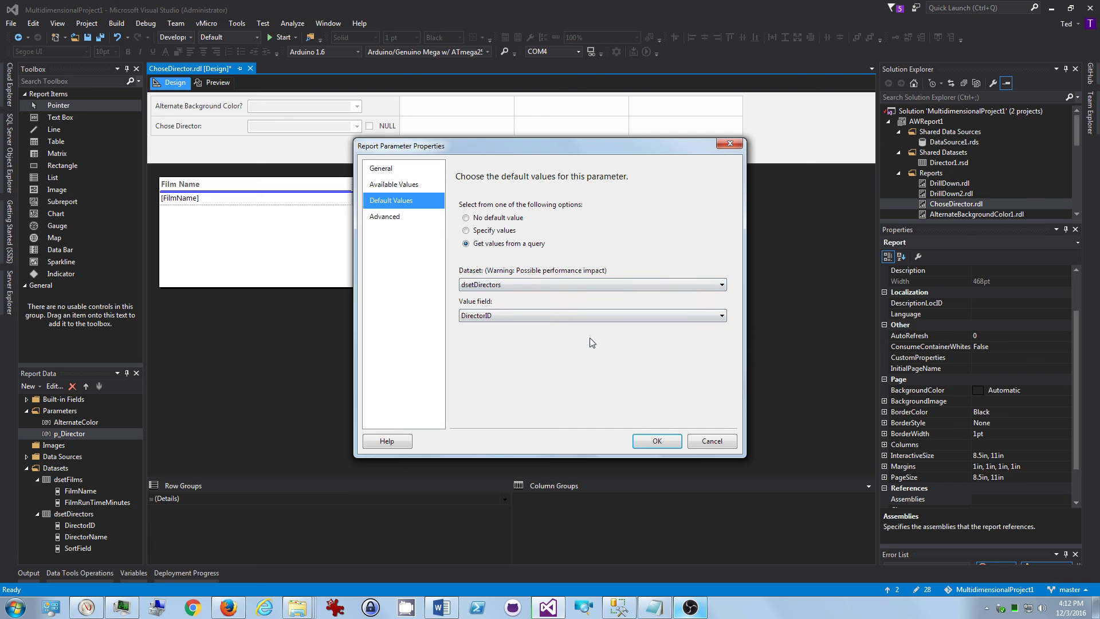
pyautogui.click(394, 224)
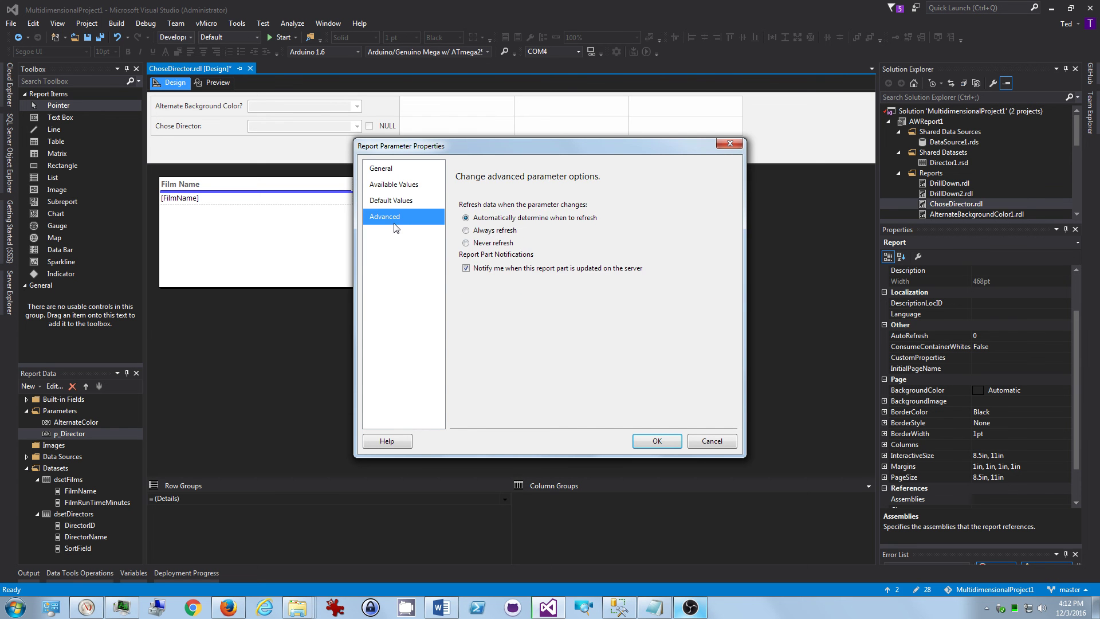
pyautogui.click(389, 169)
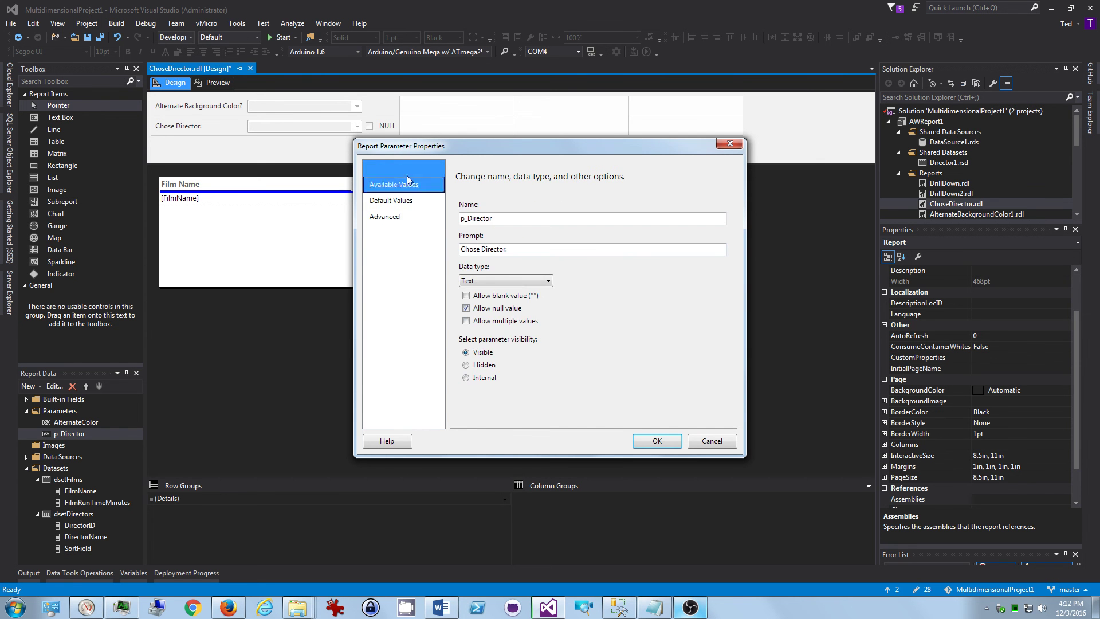
pyautogui.click(640, 438)
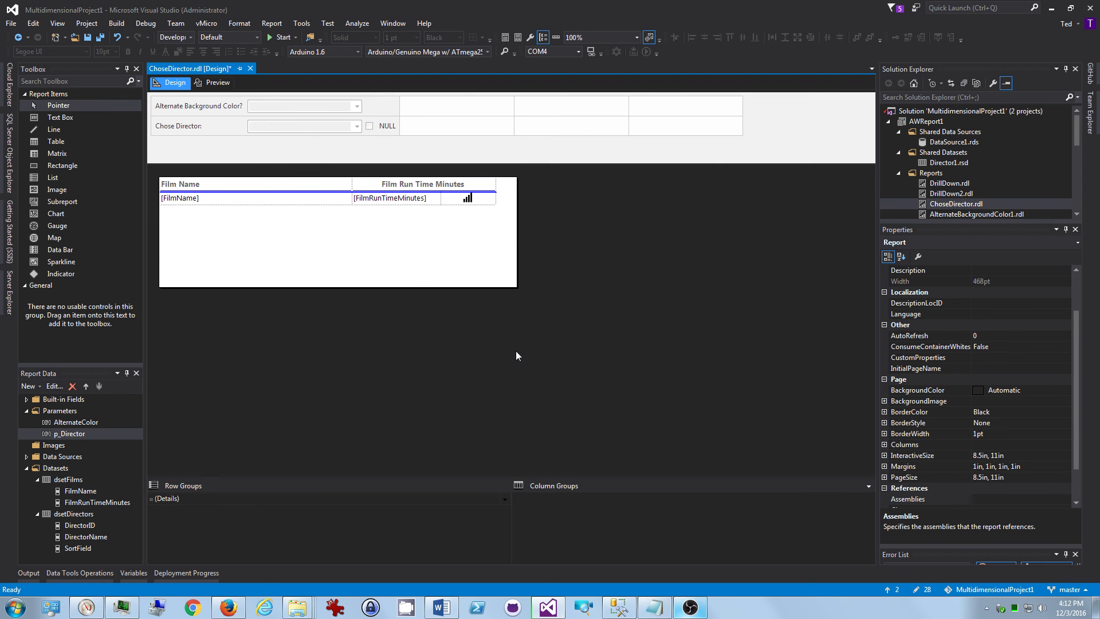
# - Preview the ChoseDirector report and choose Andy Wachowski as the director to filter the films by
pyautogui.click(217, 83)
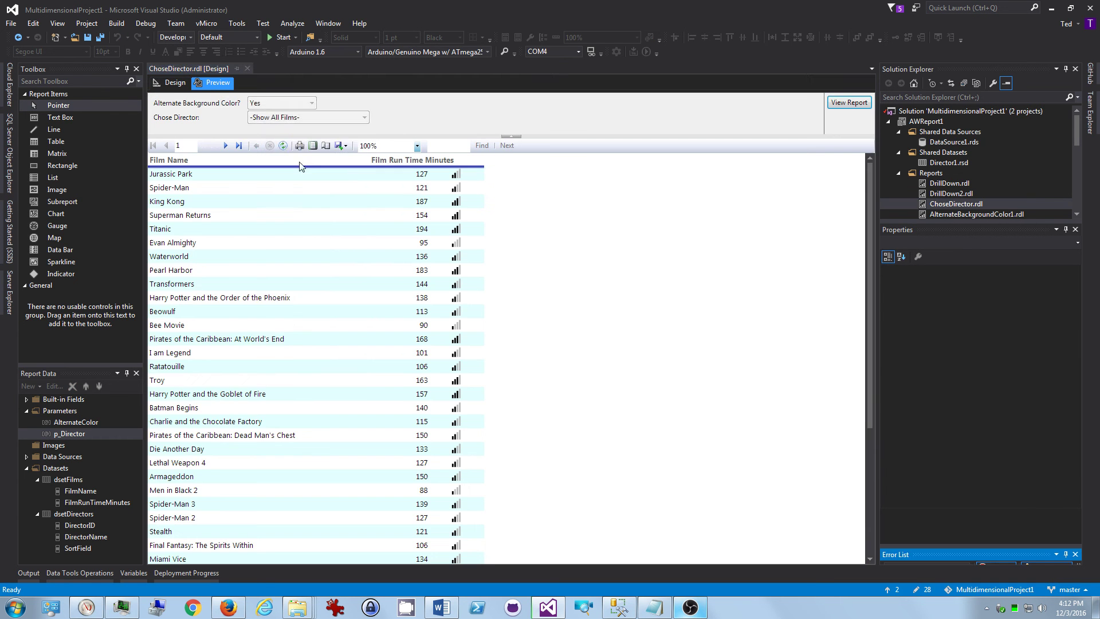
pyautogui.click(309, 118)
pyautogui.click(293, 204)
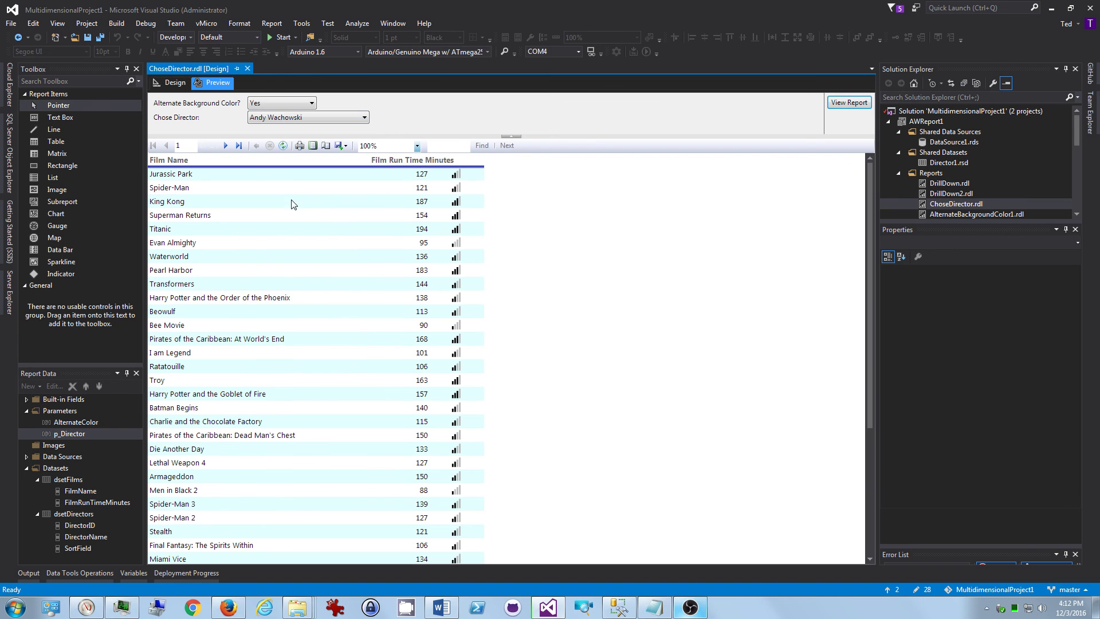